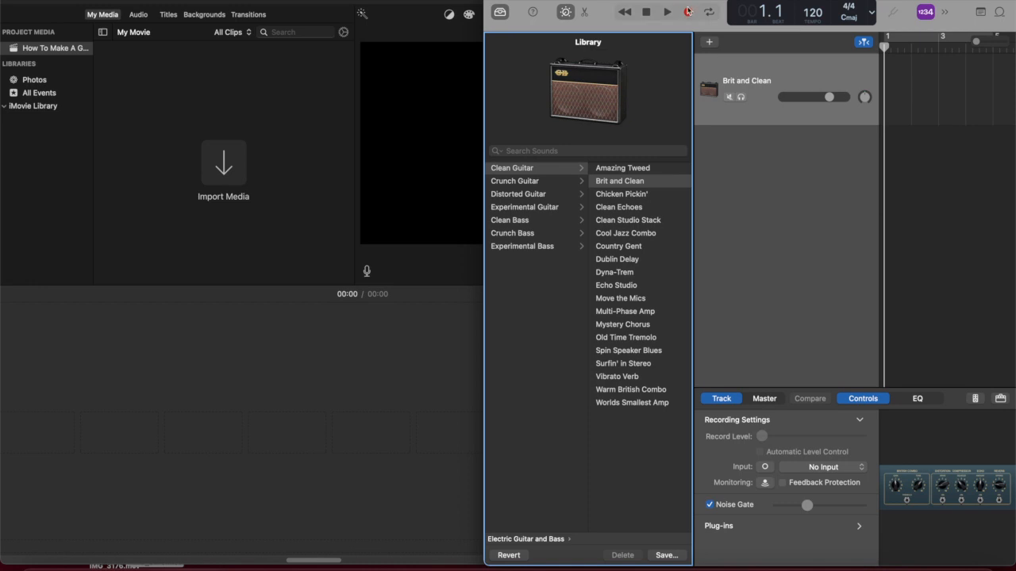
# Start recording on the Brit and Clean track in GarageBand and dismiss the input source alert
pyautogui.click(221, 8)
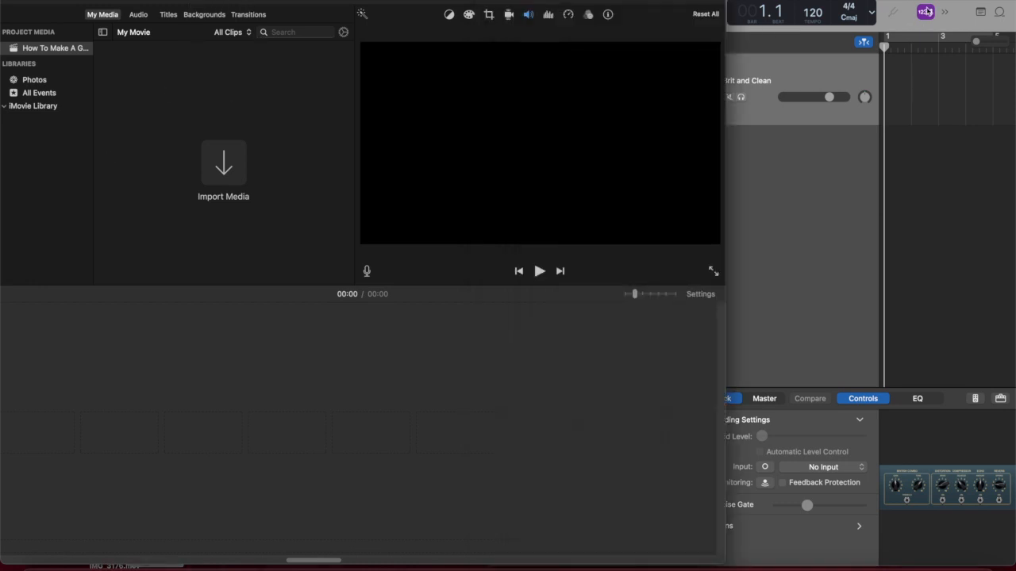
pyautogui.press('super+Tab')
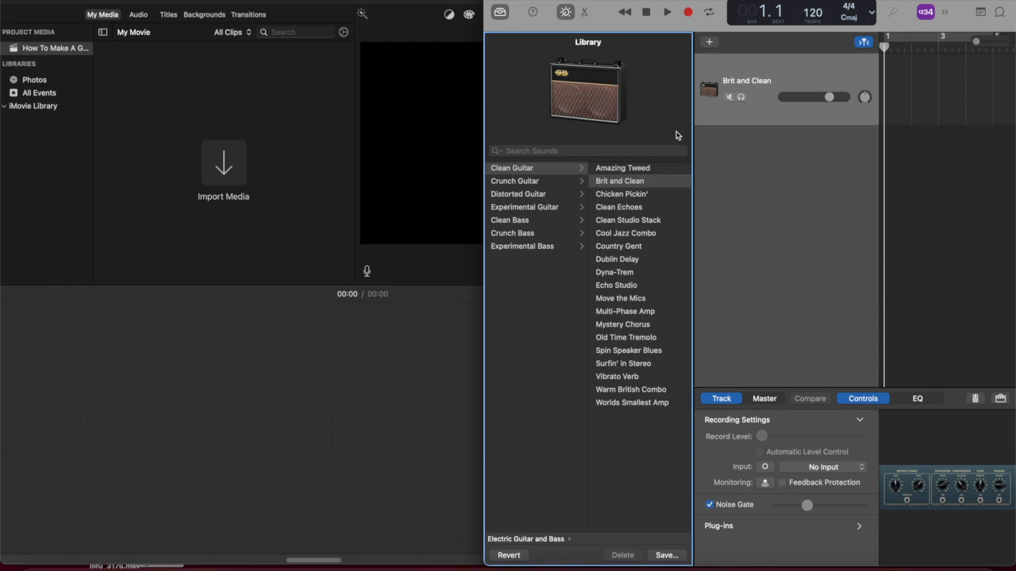
pyautogui.click(688, 13)
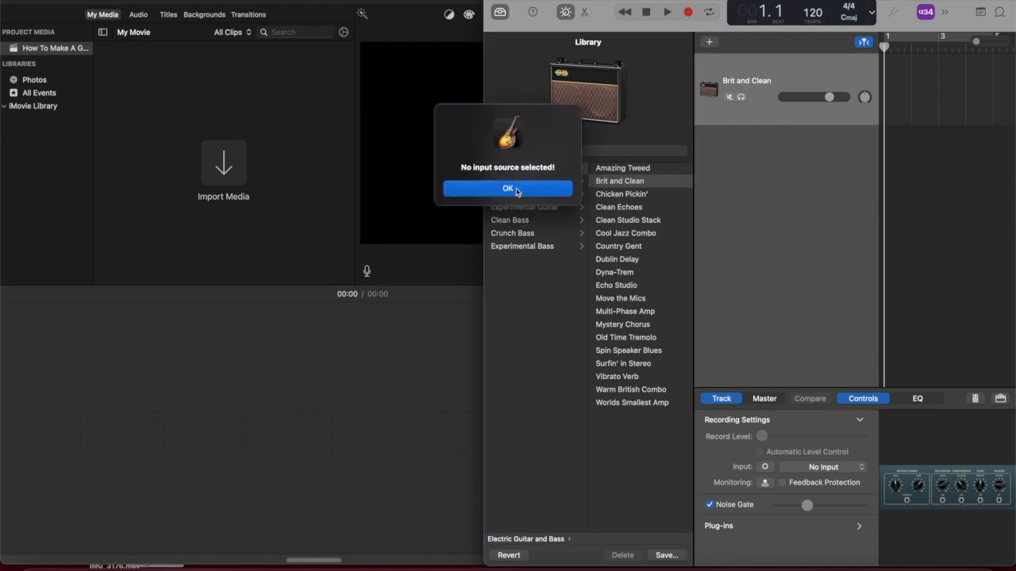
pyautogui.click(517, 191)
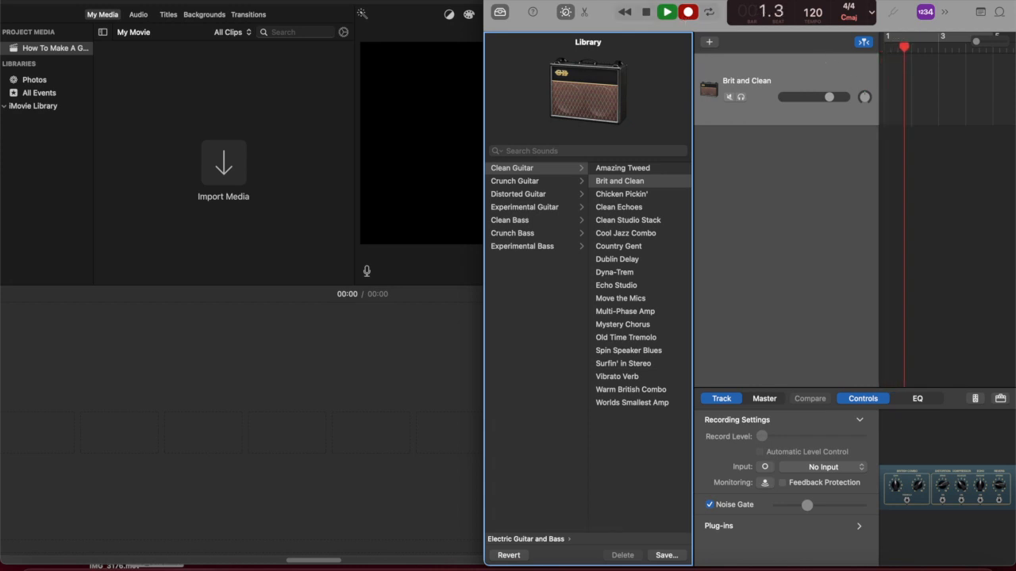
# Switch to iMovie, open the media import window with the FaceTime HD Camera feed and shift the window slightly
pyautogui.click(228, 4)
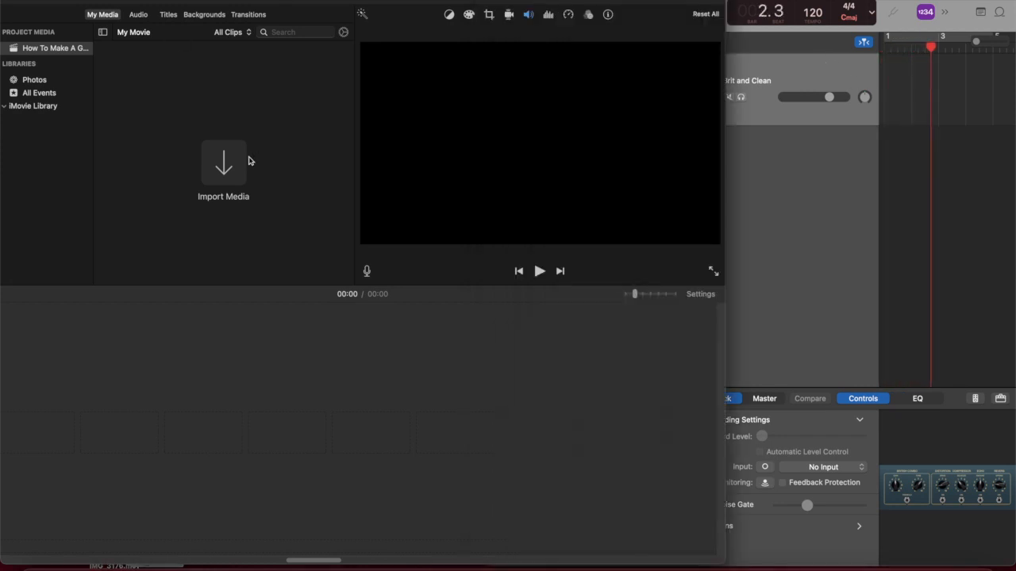
pyautogui.click(223, 163)
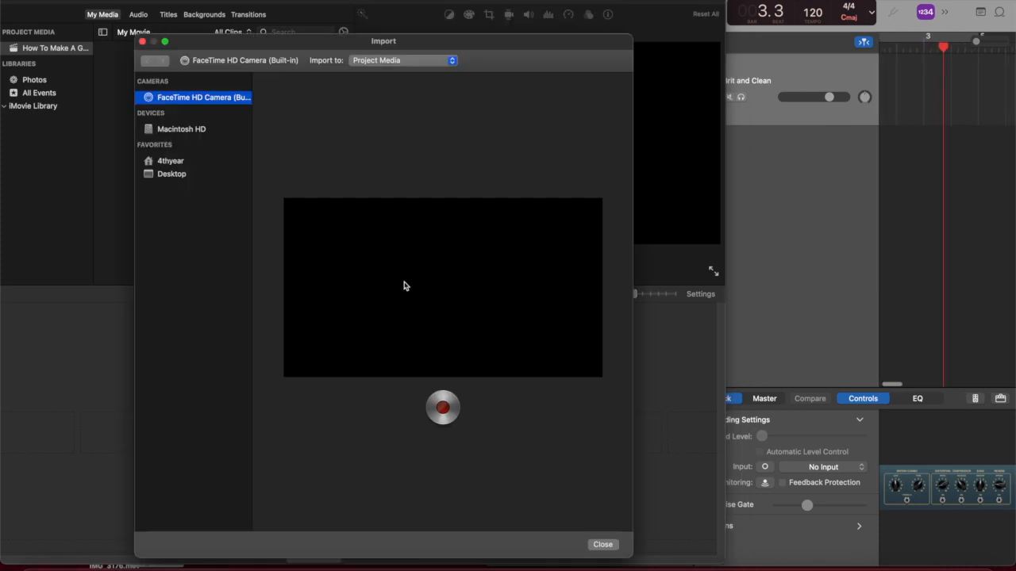
pyautogui.moveTo(465, 41); pyautogui.dragTo(442, 25)
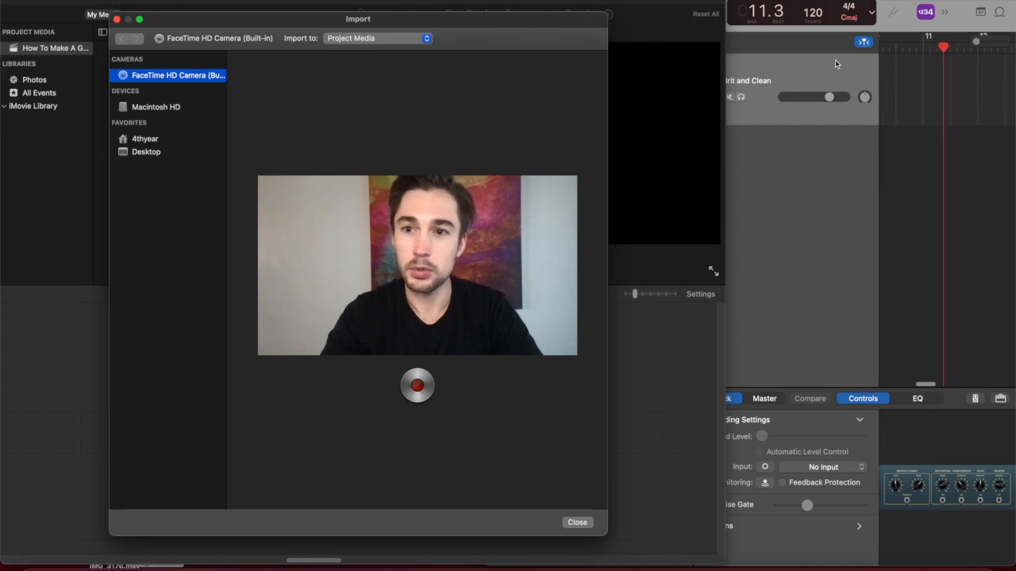
# Switch back to GarageBand and turn off recording on the Brit and Clean track, dismissing the input source alert
pyautogui.click(850, 145)
pyautogui.click(690, 13)
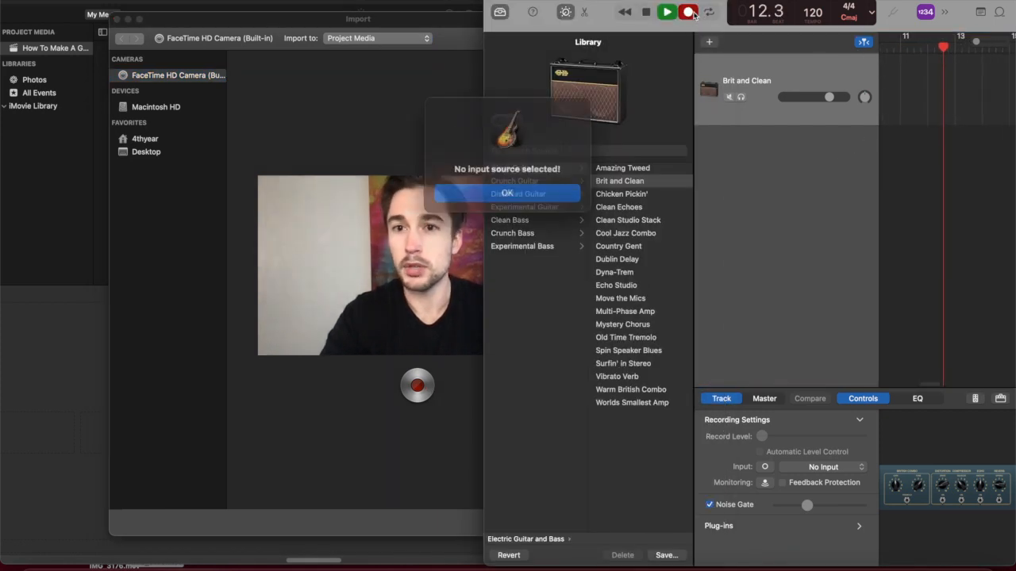
pyautogui.click(508, 188)
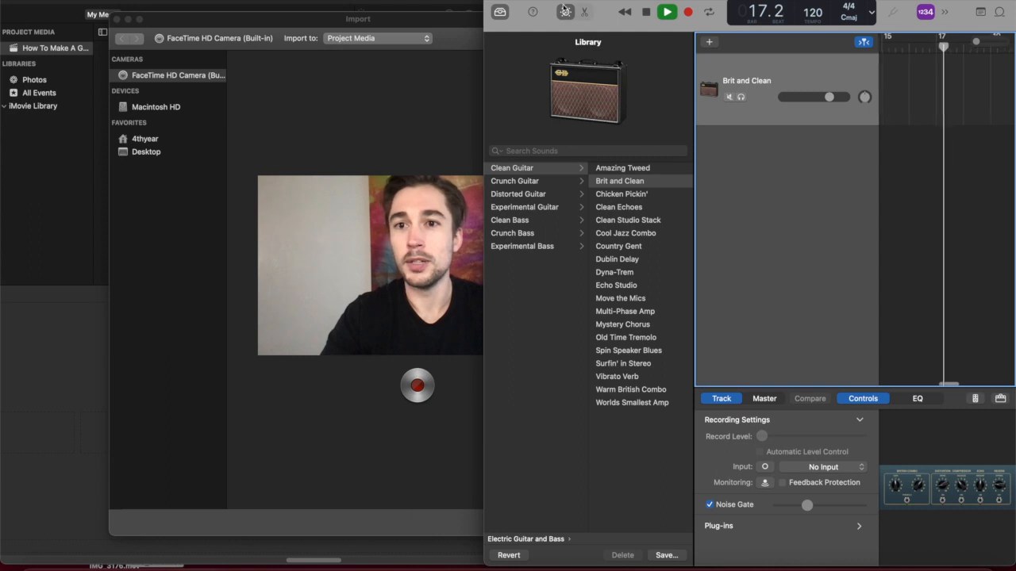
# Widen the GarageBand window to reveal the metronome, switch it off and return to the iMovie import window
pyautogui.moveTo(484, 34); pyautogui.dragTo(347, 36)
pyautogui.click(825, 12)
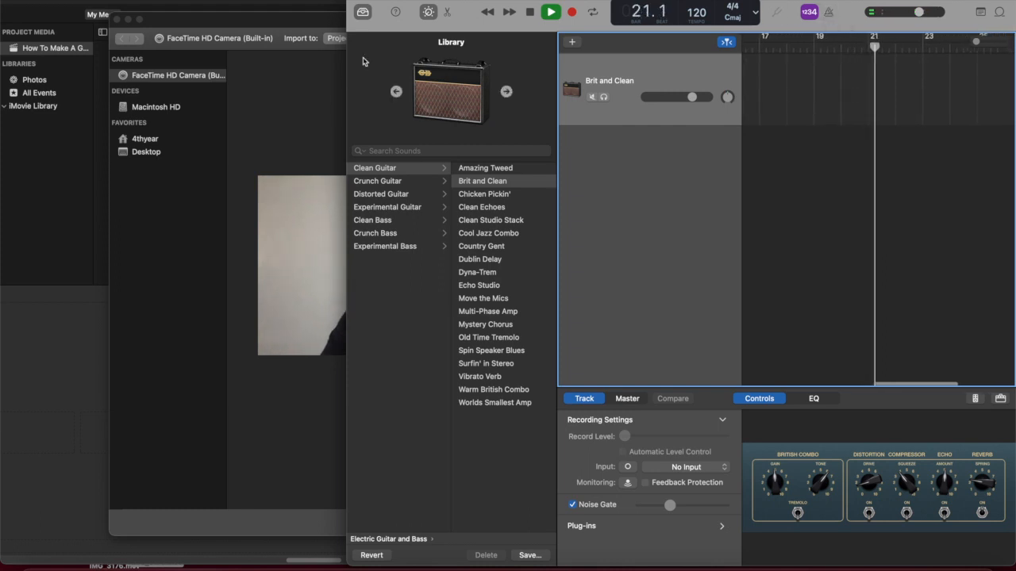
pyautogui.click(271, 26)
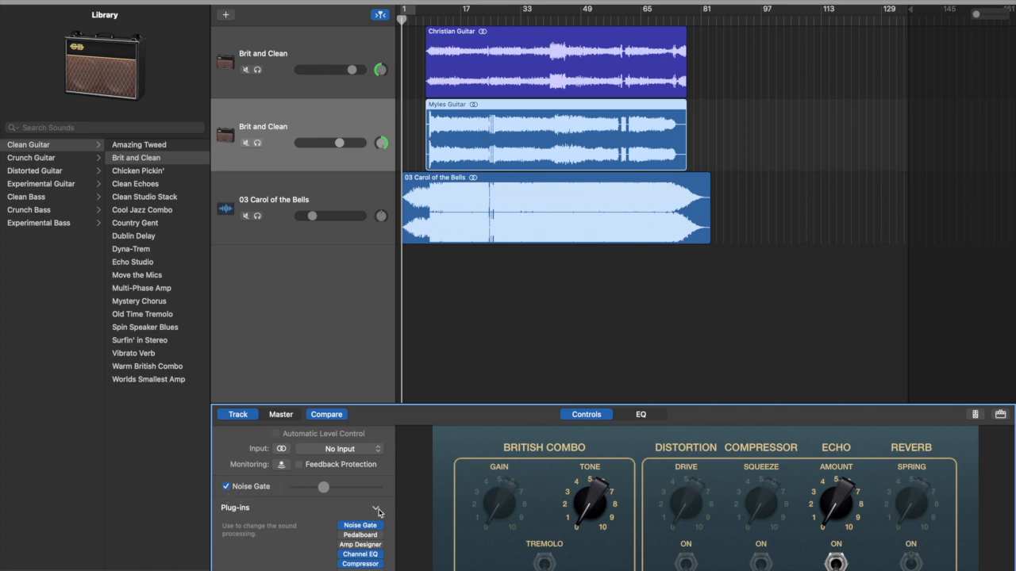
# Review the plug-ins and echo settings of the selected Brit and Clean guitar track
pyautogui.scroll(-3, 378, 512)
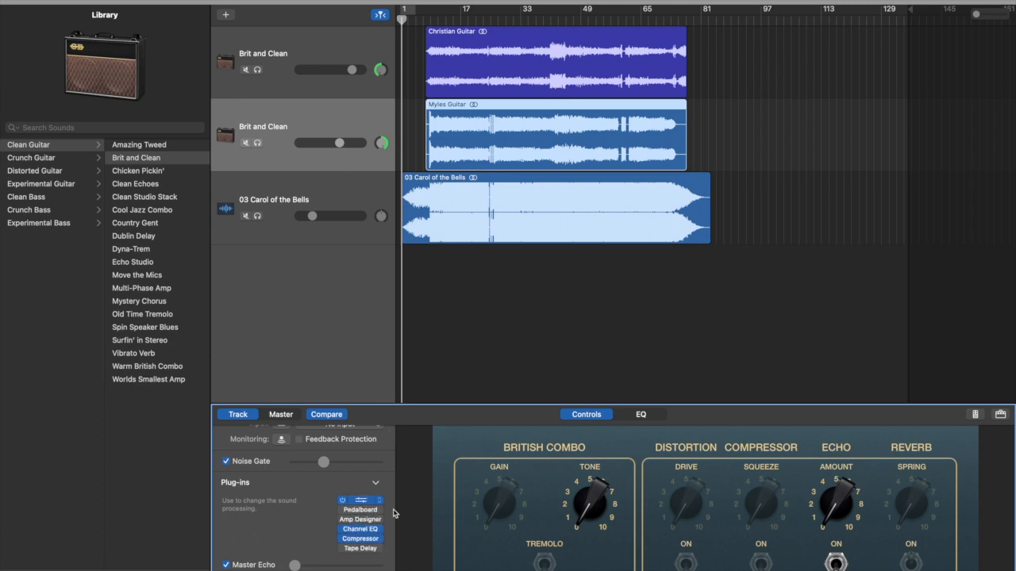
pyautogui.moveTo(347, 533)
pyautogui.scroll(2, 310, 531)
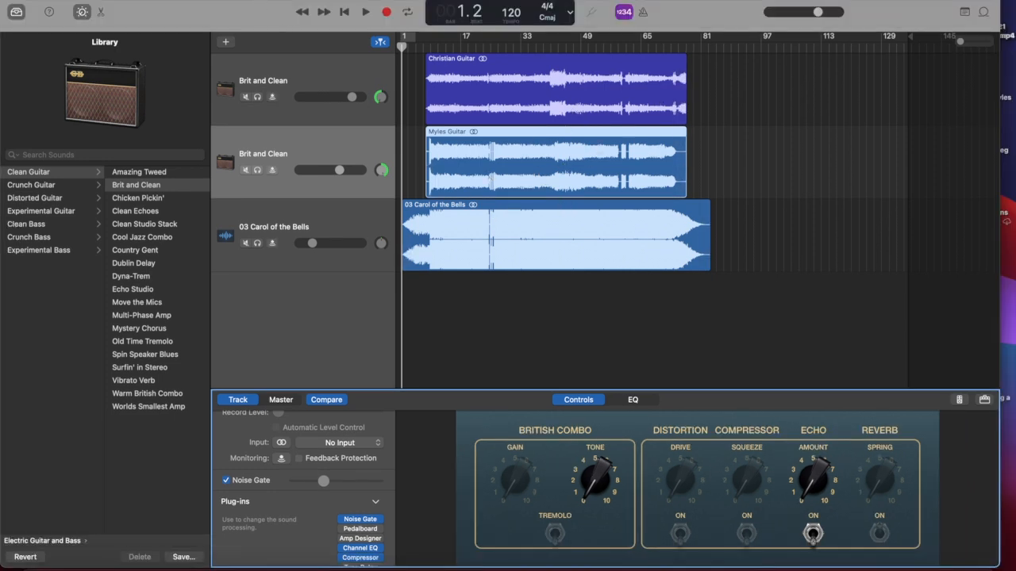
# Look over the sharing and export options for the GarageBand song
pyautogui.click(238, 0)
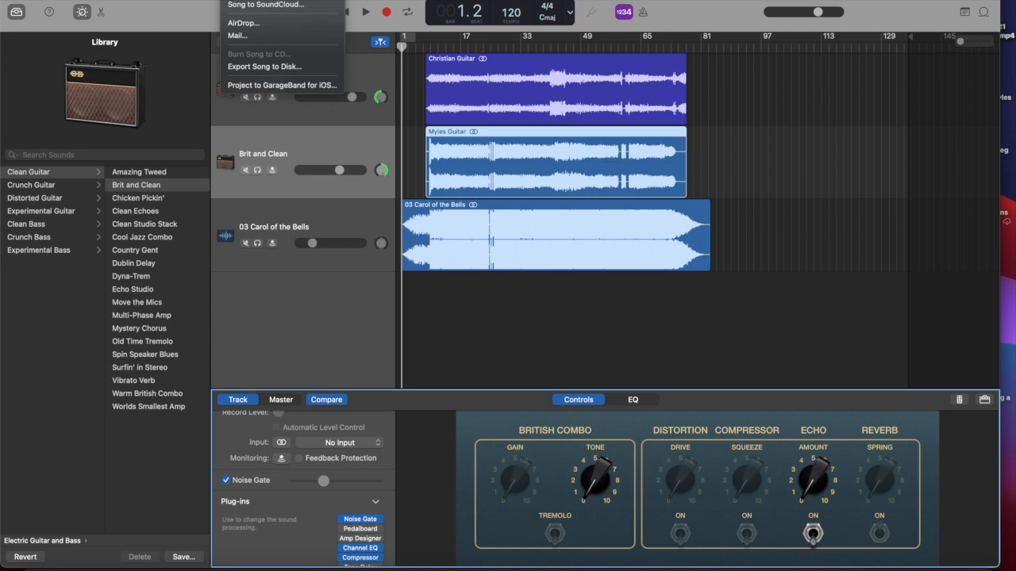
pyautogui.click(613, 113)
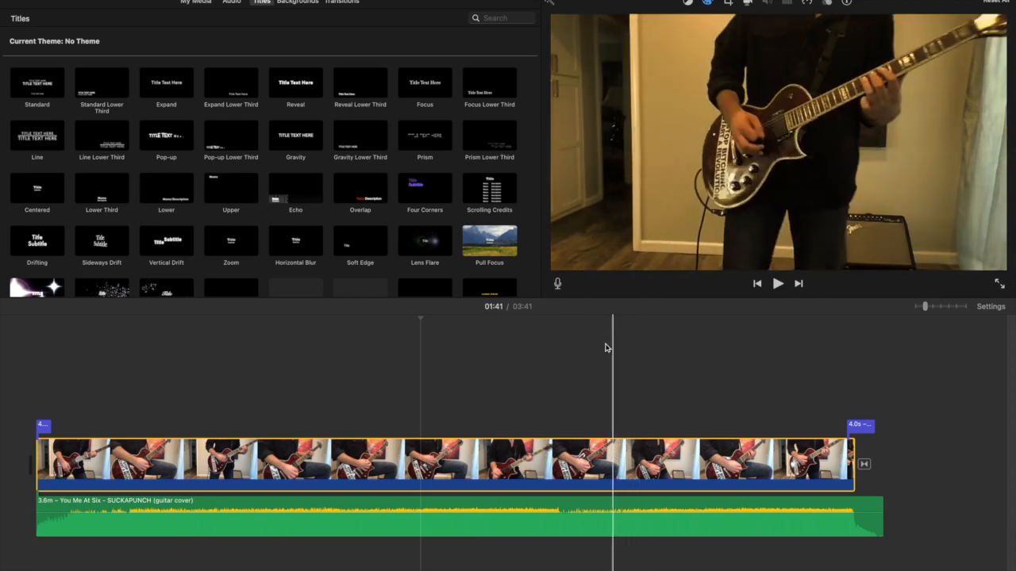
# Show the colour correction controls for the guitar clip in iMovie and browse the Standard and Expand titles
pyautogui.click(707, 3)
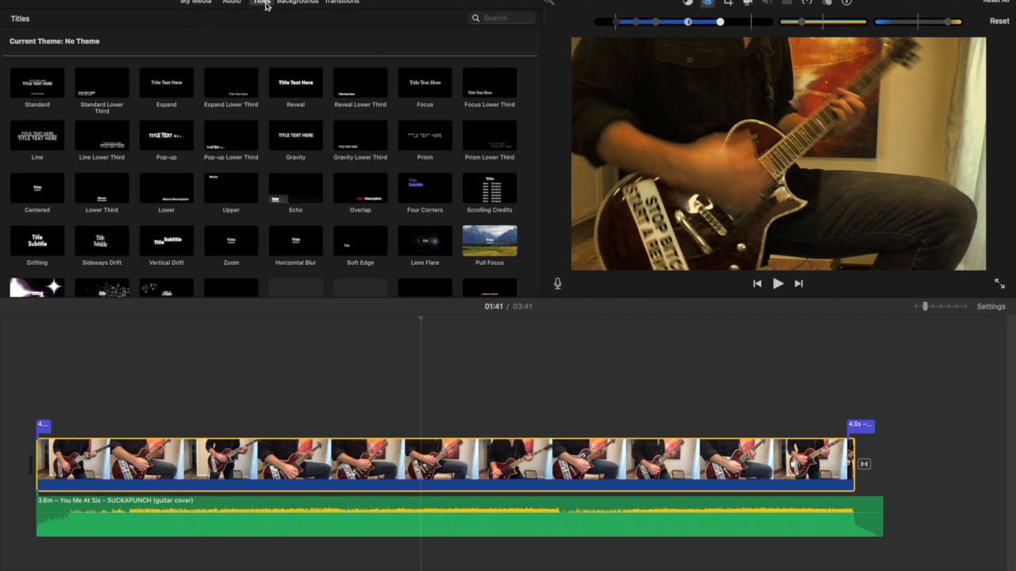
pyautogui.click(38, 89)
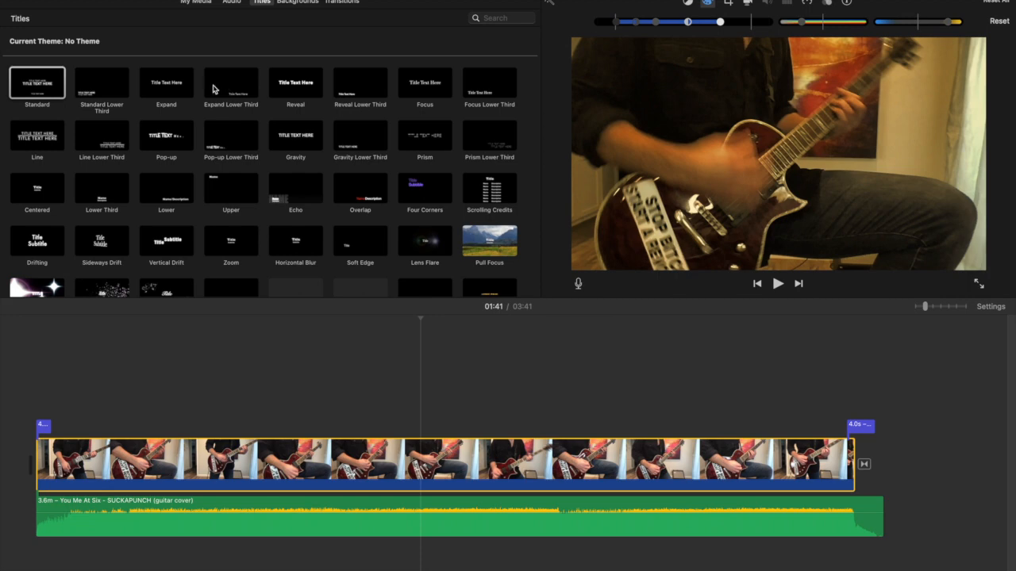
pyautogui.click(188, 85)
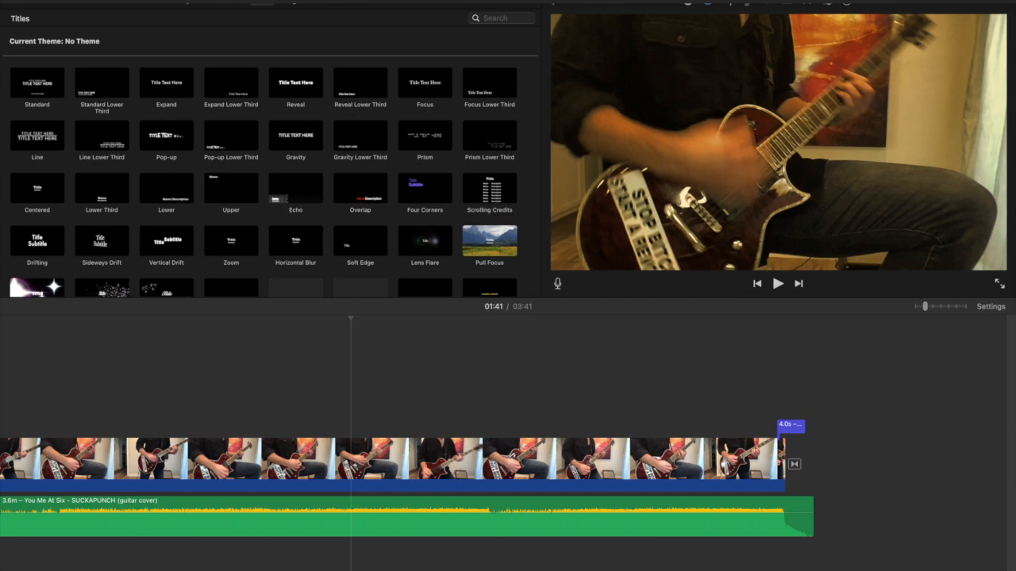
# Share the movie as a file, accepting 720p 60 resolution, Best (ProRes) quality and Faster compression
pyautogui.click(72, 0)
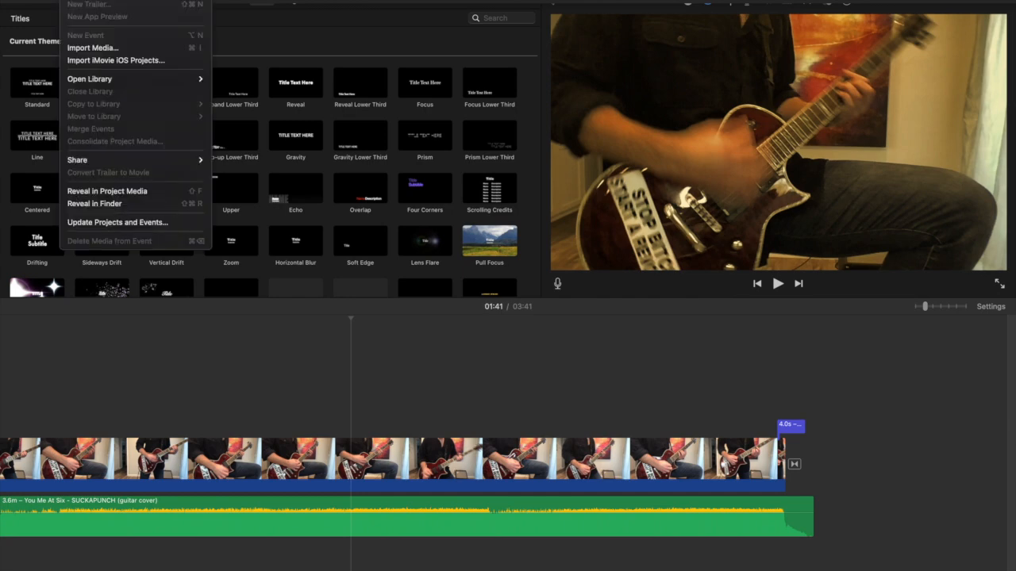
pyautogui.moveTo(174, 161)
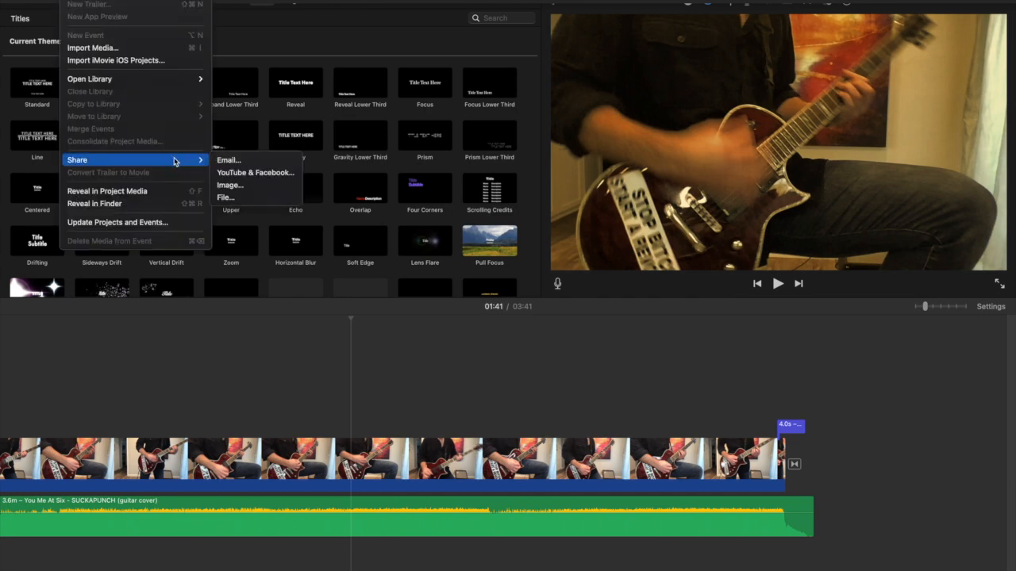
pyautogui.click(248, 198)
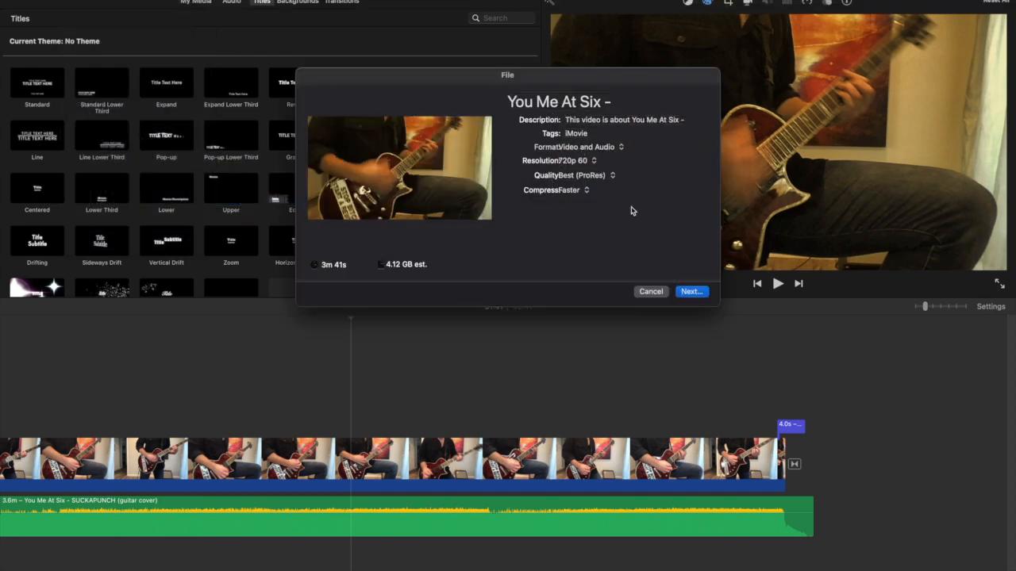
pyautogui.click(689, 291)
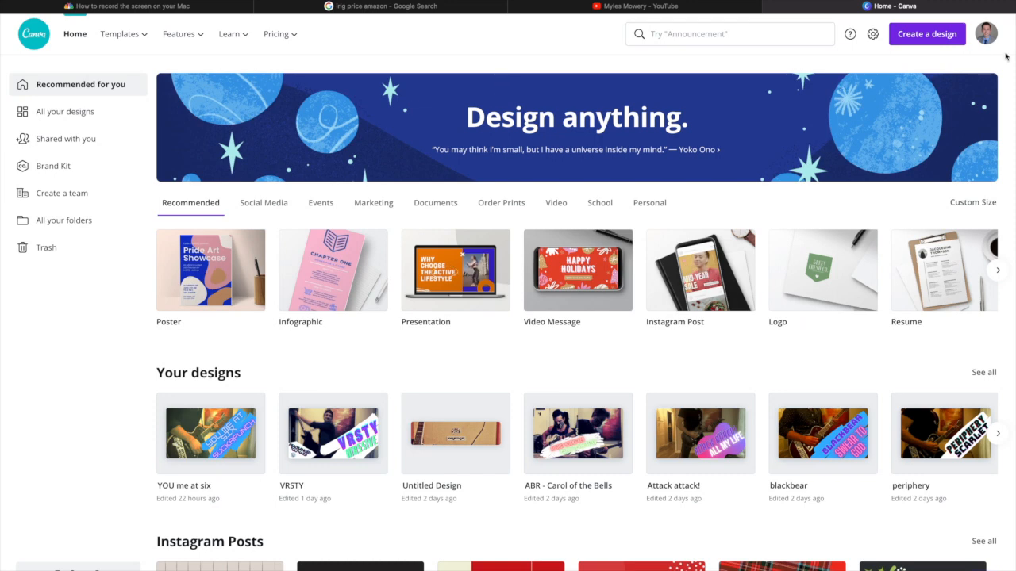
# In Canva, create a new custom-size design of 1920 x 1080 px
pyautogui.click(937, 37)
pyautogui.click(825, 338)
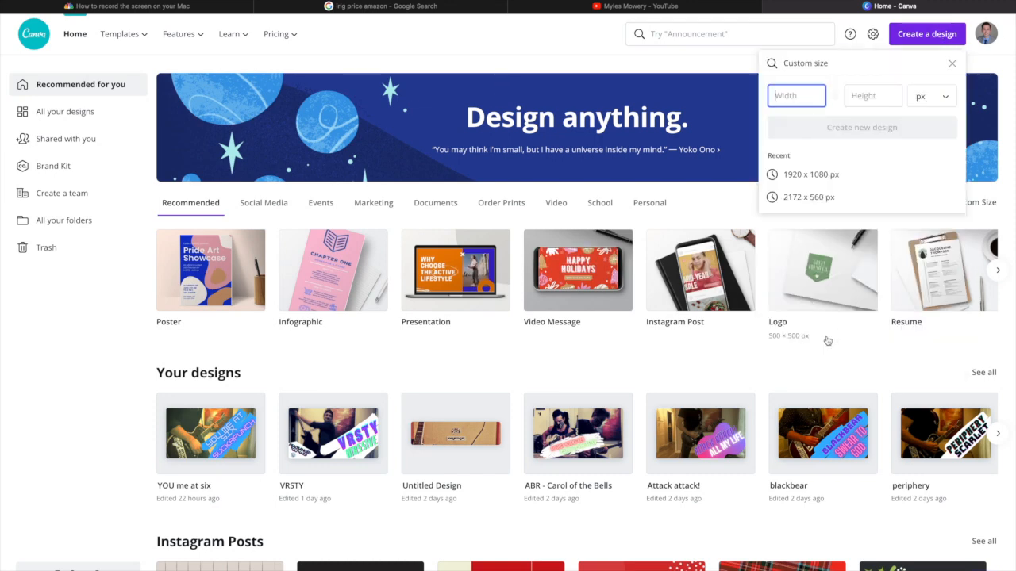
pyautogui.click(836, 178)
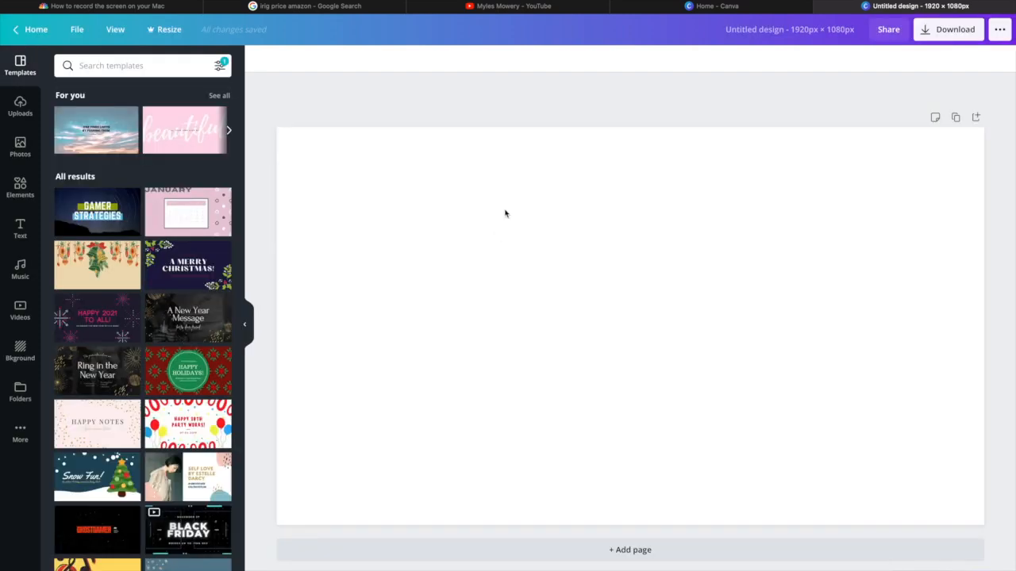
# Place the uploaded photo of the man swinging a guitar on the blank page and enlarge it to fill the canvas
pyautogui.click(20, 106)
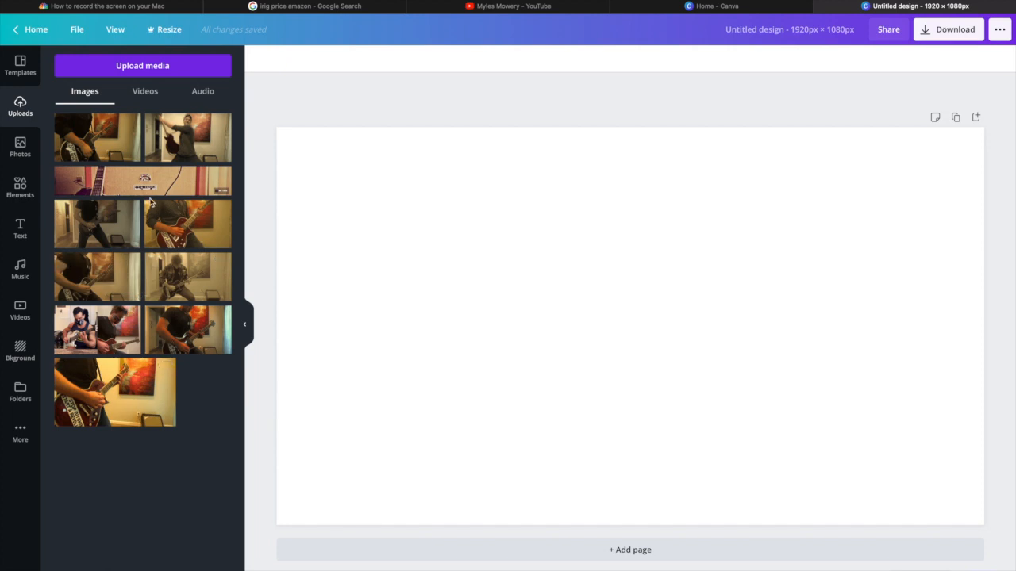
pyautogui.moveTo(191, 141); pyautogui.dragTo(497, 267)
pyautogui.moveTo(555, 283); pyautogui.dragTo(363, 159)
pyautogui.moveTo(784, 410); pyautogui.dragTo(987, 524)
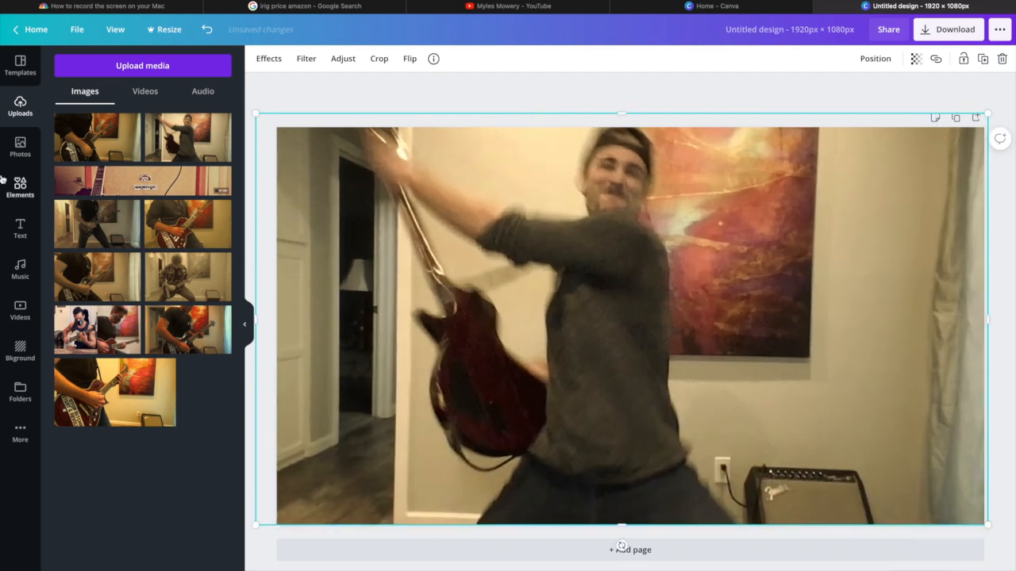
# Add the recently used LEVEL UP text combination over the lower part of the photo
pyautogui.click(22, 227)
pyautogui.moveTo(98, 275); pyautogui.dragTo(635, 471)
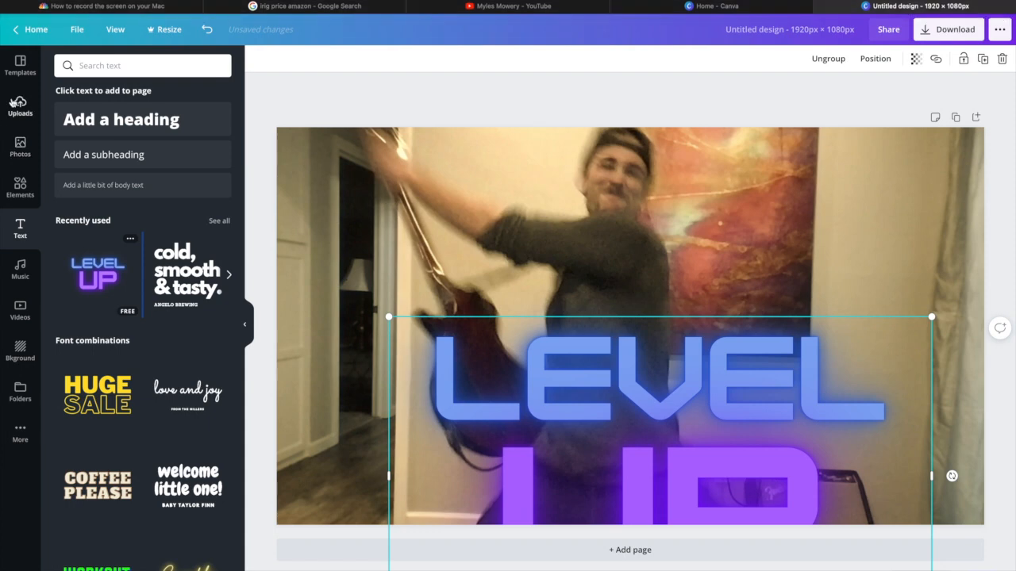
# Adjust the background photo to brightness 70, contrast -91, saturation 68, blur -61 and X-Process 46
pyautogui.click(361, 197)
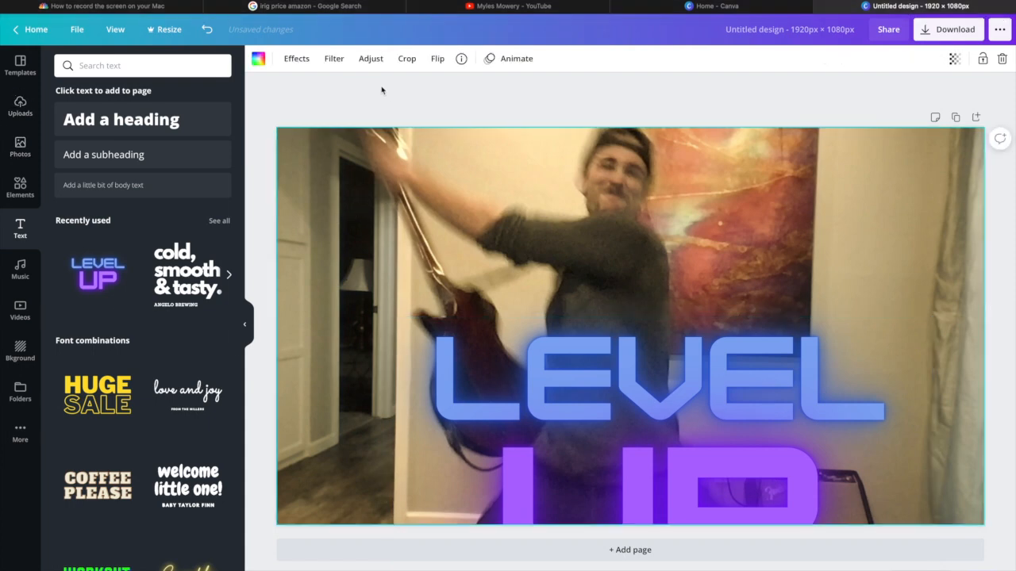
pyautogui.click(371, 58)
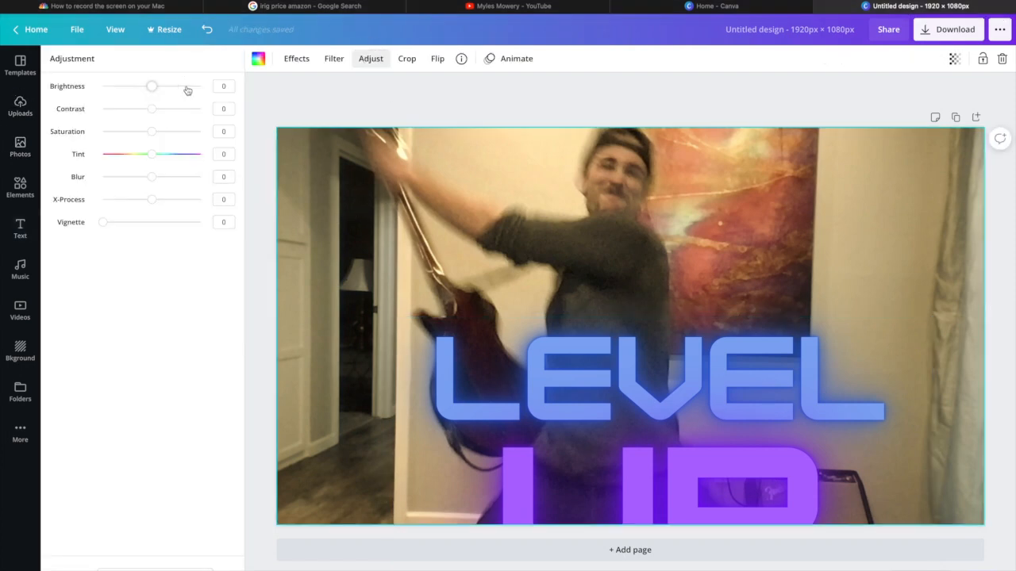
pyautogui.click(187, 87)
pyautogui.click(110, 108)
pyautogui.click(153, 132)
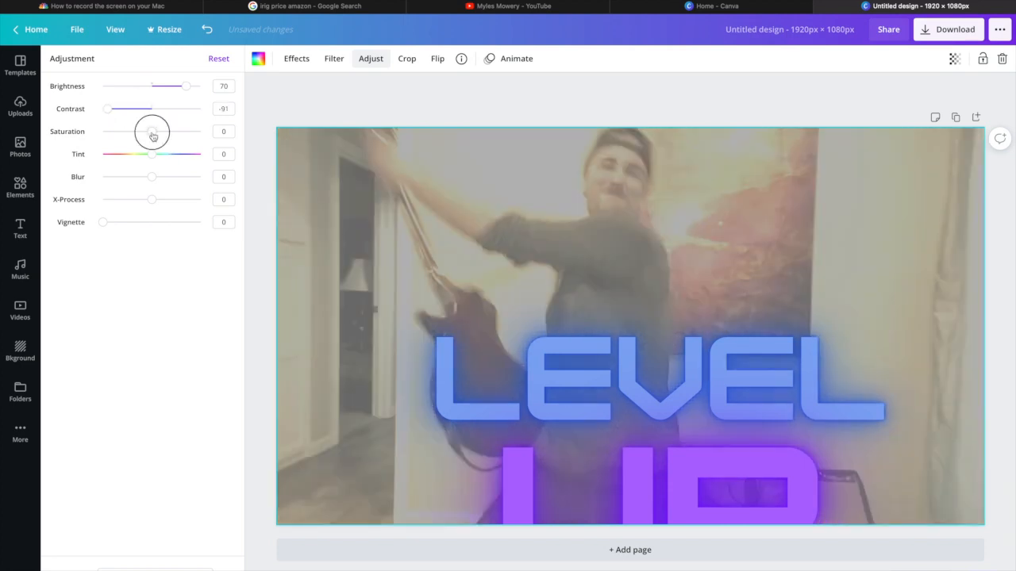
pyautogui.moveTo(153, 137); pyautogui.dragTo(185, 134)
pyautogui.click(152, 177)
pyautogui.moveTo(151, 204); pyautogui.dragTo(175, 205)
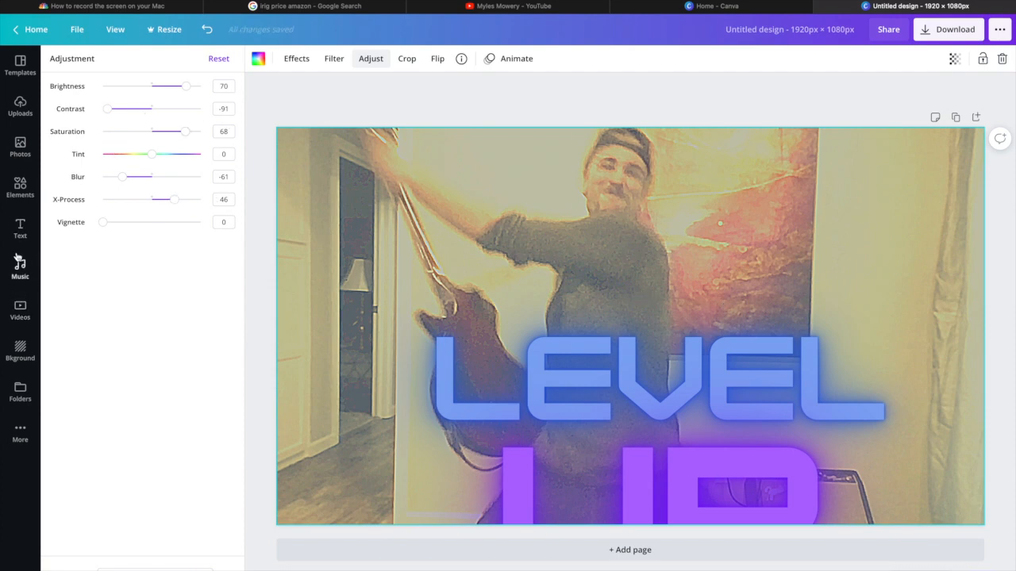
# Browse the Elements library for lines, shapes and stickers for the thumbnail
pyautogui.click(20, 184)
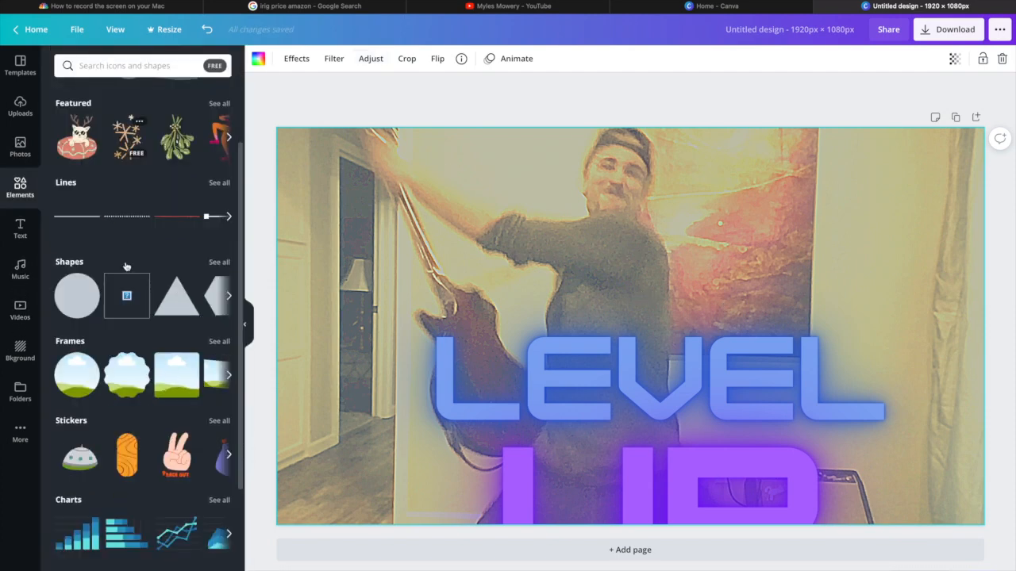